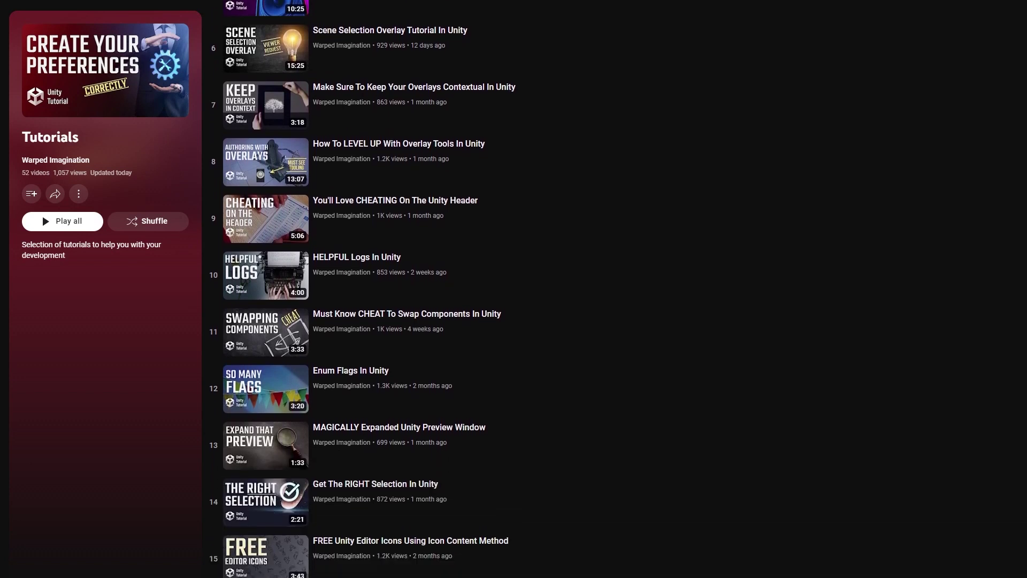
Scroll the Tutorials playlist down to its later entries, around item 37
scroll(371, 289, "down", 7)
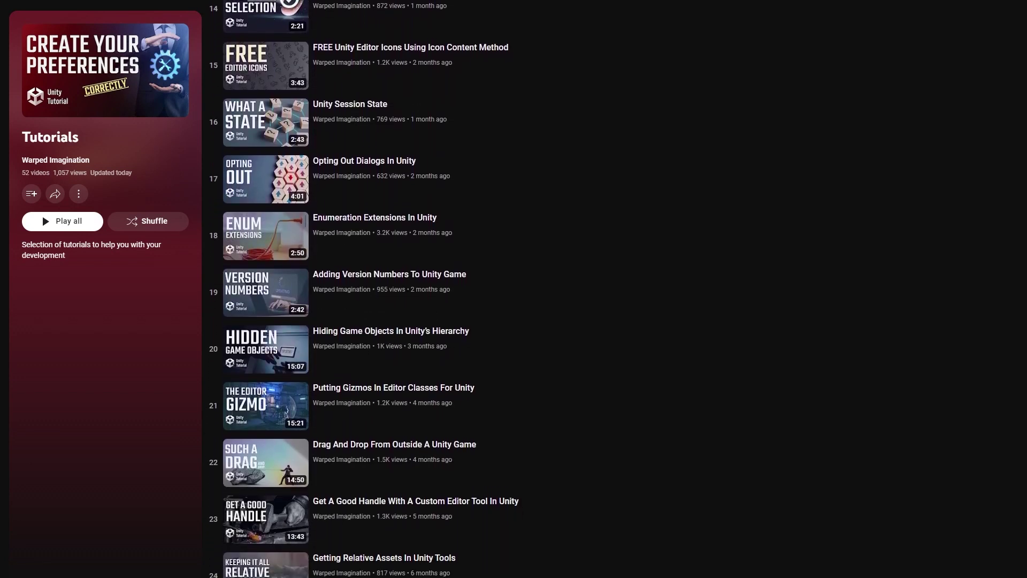
scroll(371, 289, "down", 7)
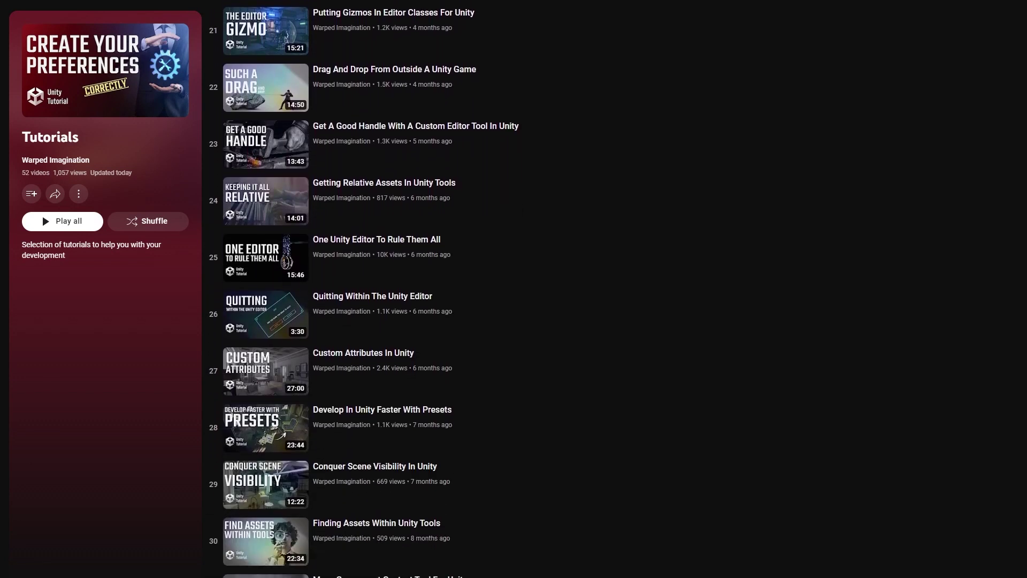
scroll(1025, 497, "down", 7)
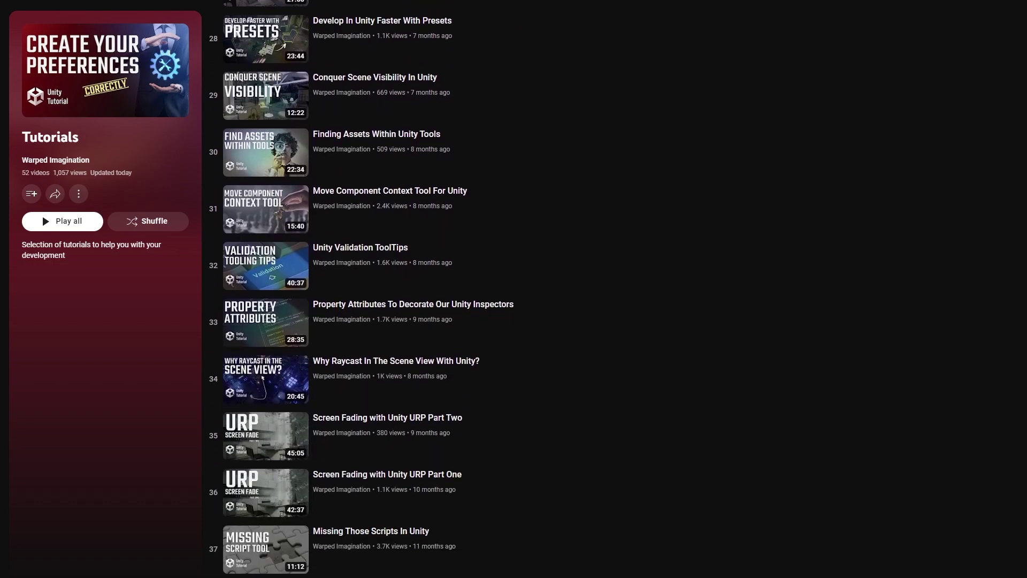
scroll(1025, 496, "down", 2)
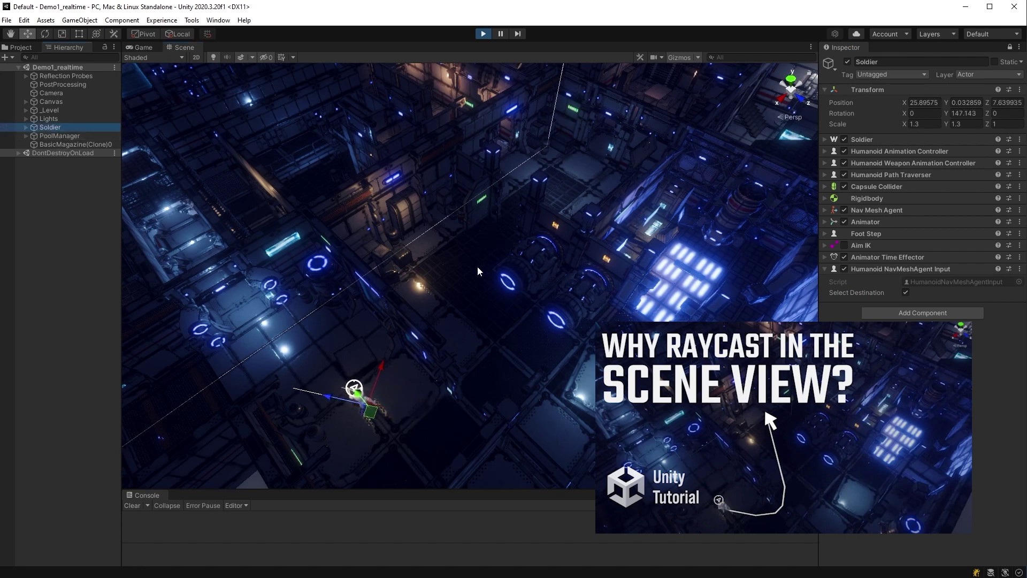
Set four new NavMesh destinations for the Soldier, switch to the Hand tool, then set another
left_click(487, 306)
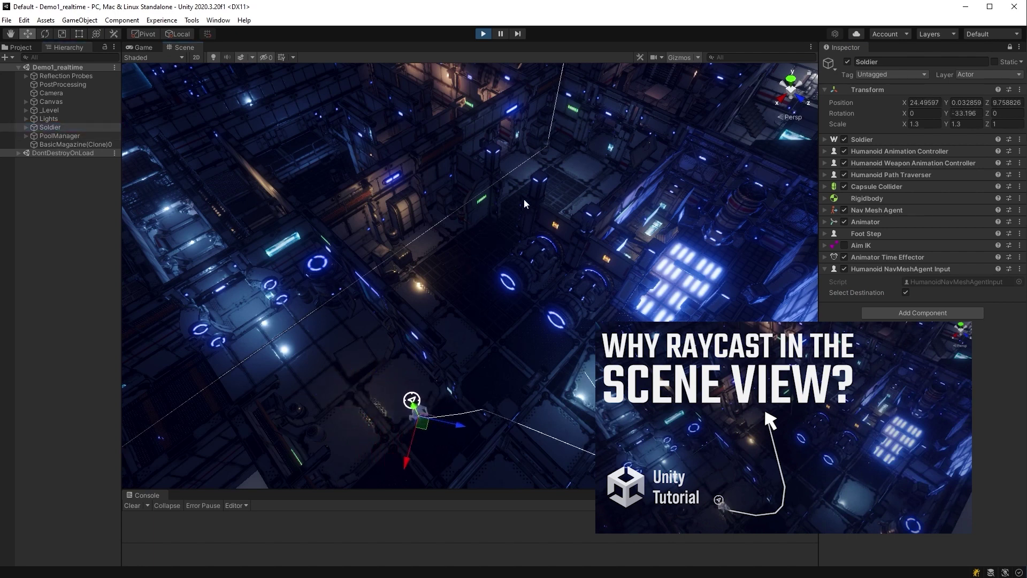
left_click(542, 190)
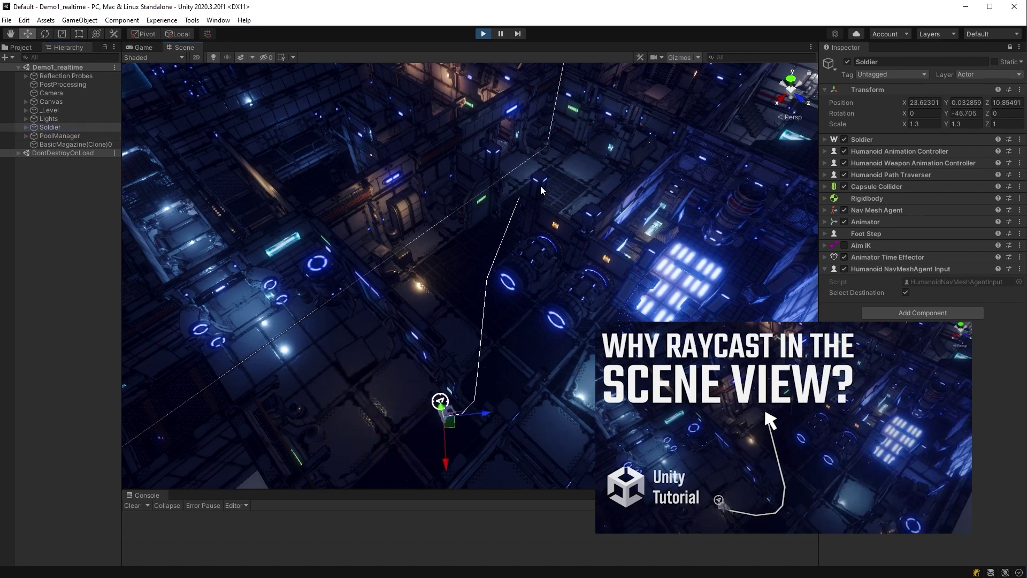
left_click(286, 351)
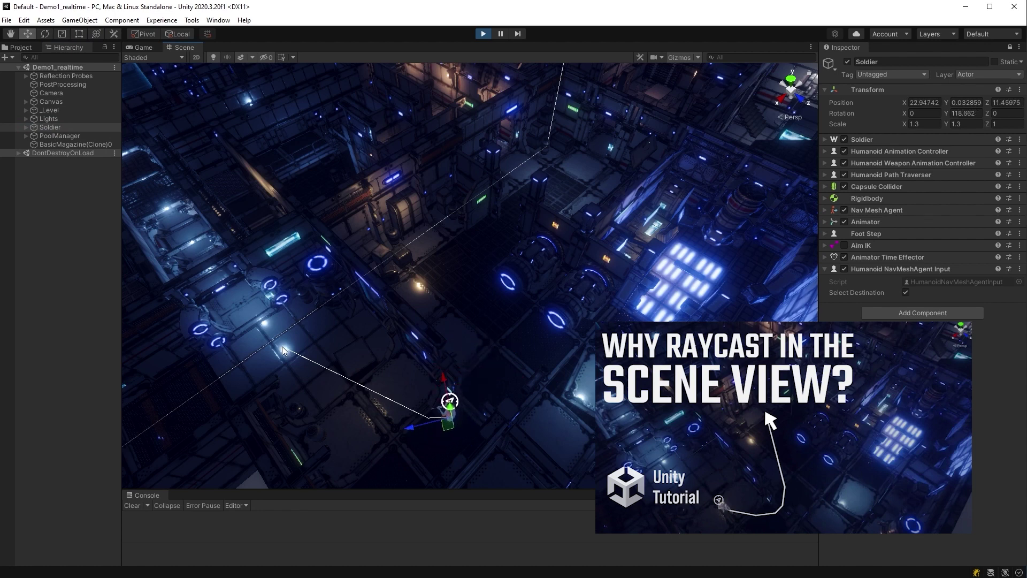
left_click(237, 309)
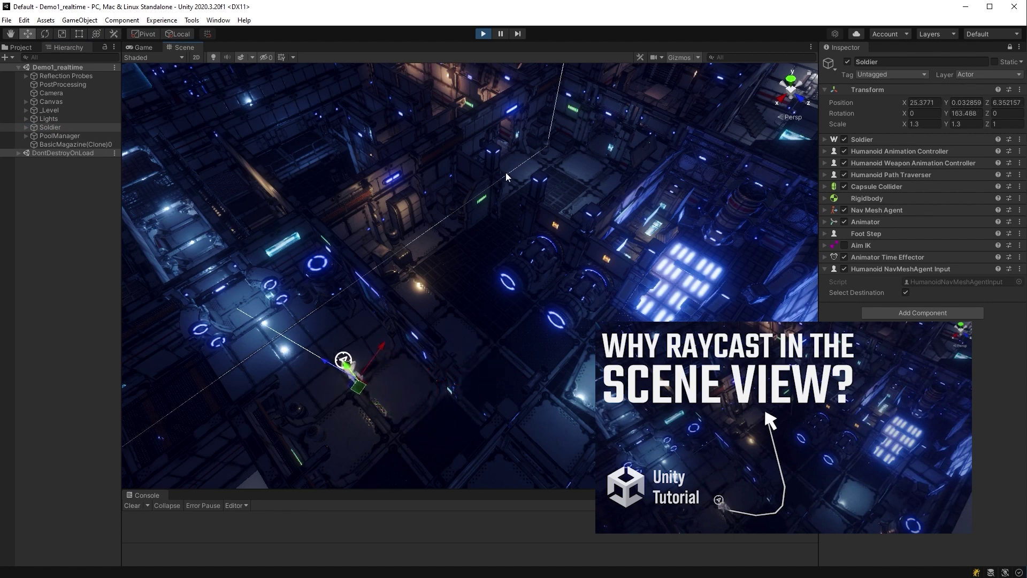
left_click(12, 35)
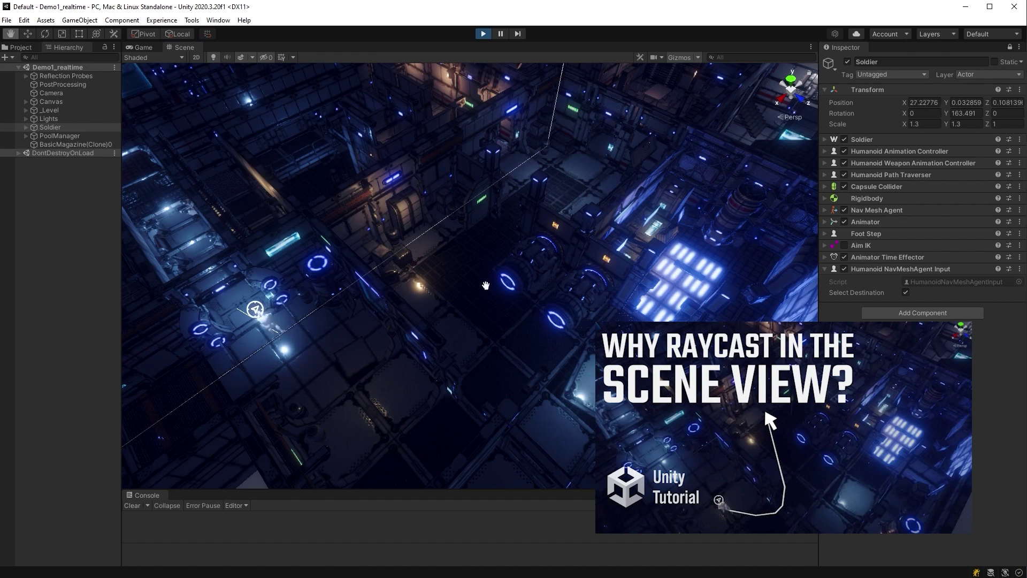
left_click(578, 168)
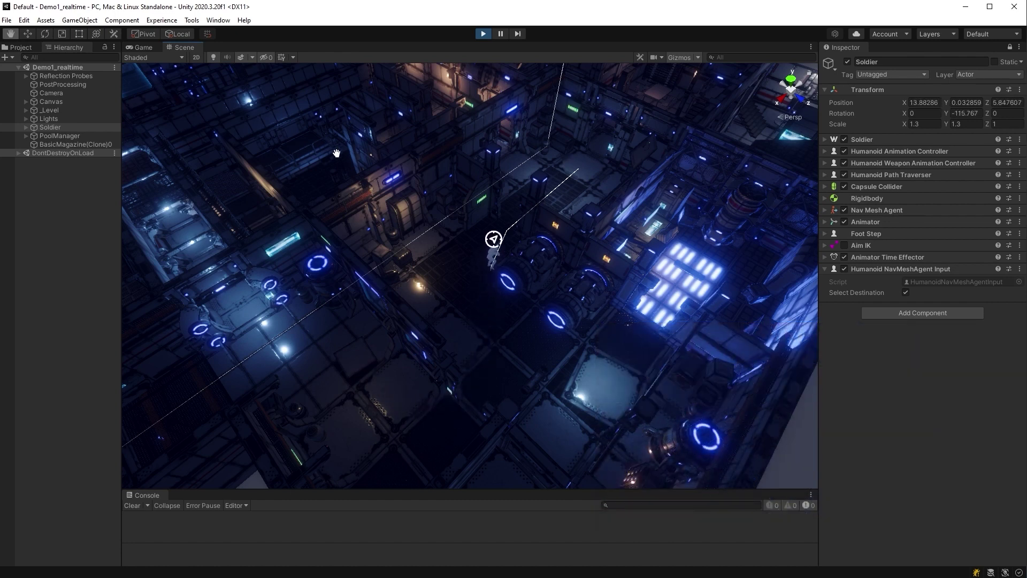
Send the Soldier on a winding route to mid-level, then give him another destination
left_click(293, 153)
left_click(146, 46)
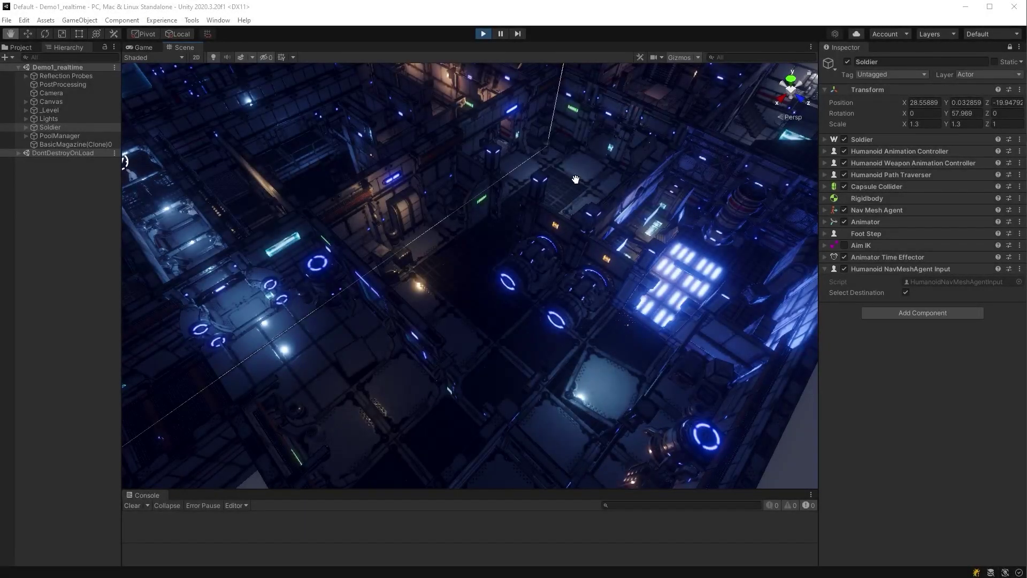
left_click(576, 179)
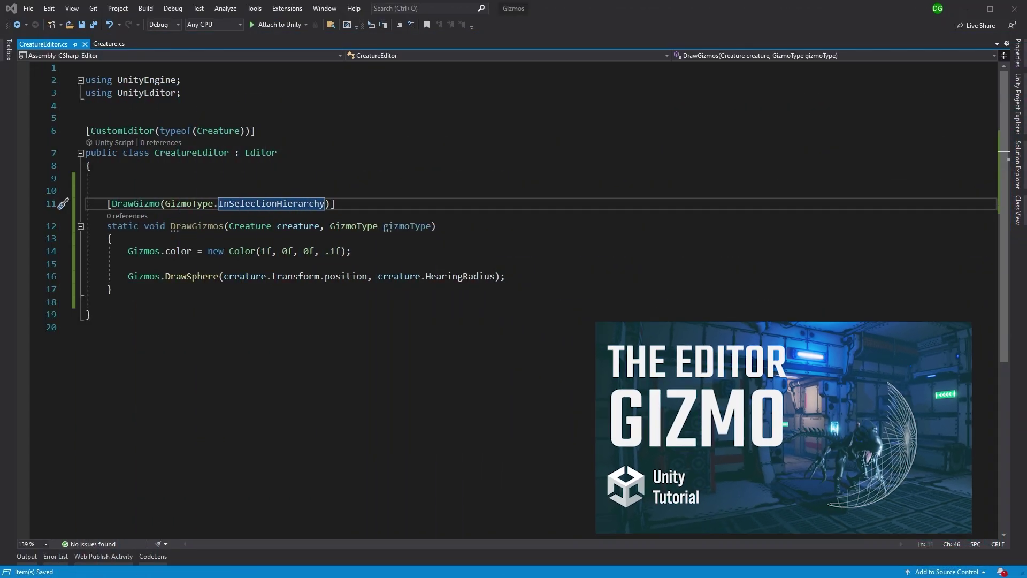
Back in Unity, select and then deselect the Creature to check its red gizmo sphere
key("alt+Tab")
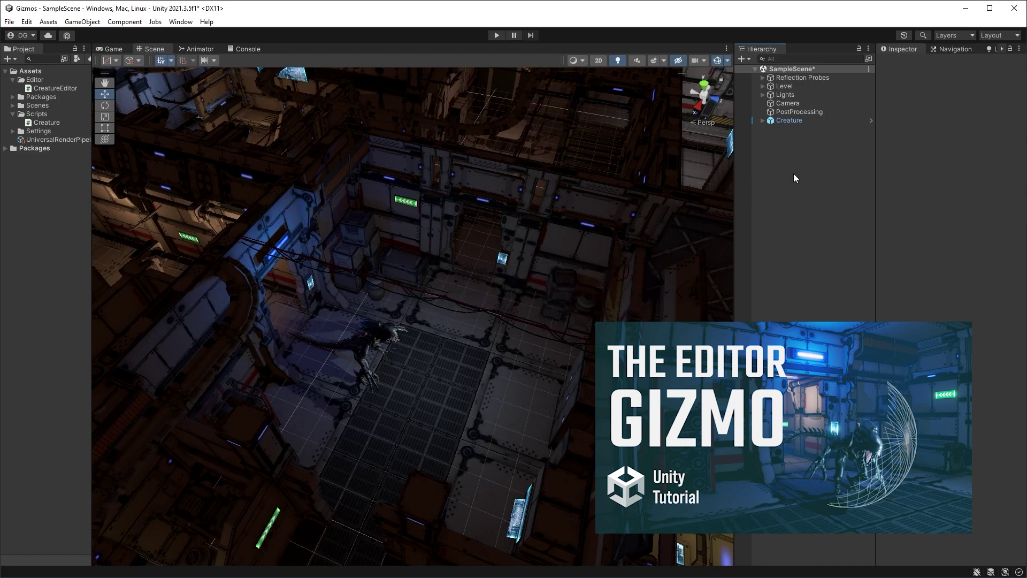
left_click(792, 118)
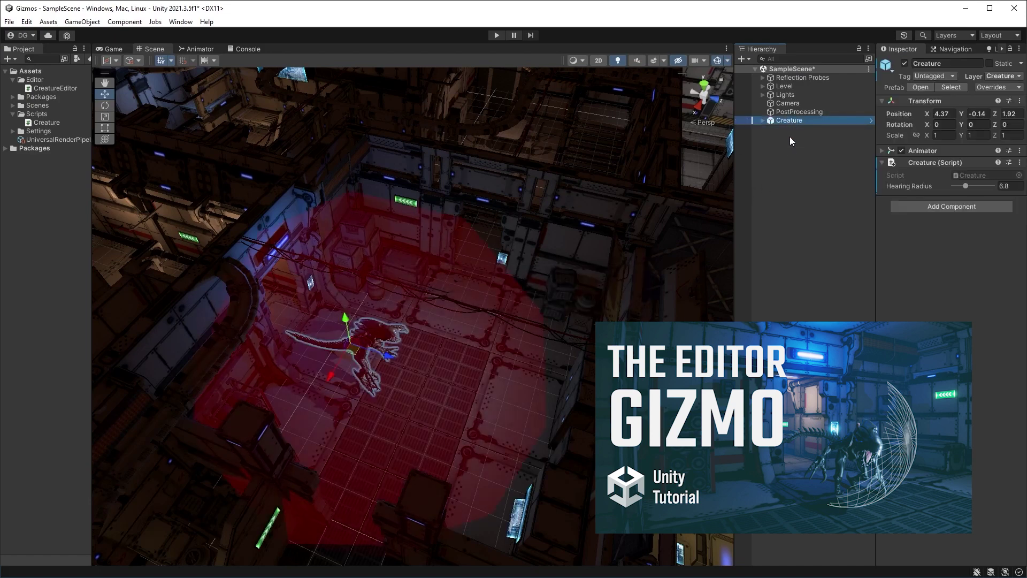
left_click(787, 153)
Create an empty GameObject, parent Creature under it, and select the parent GameObject
right_click(787, 153)
left_click(805, 292)
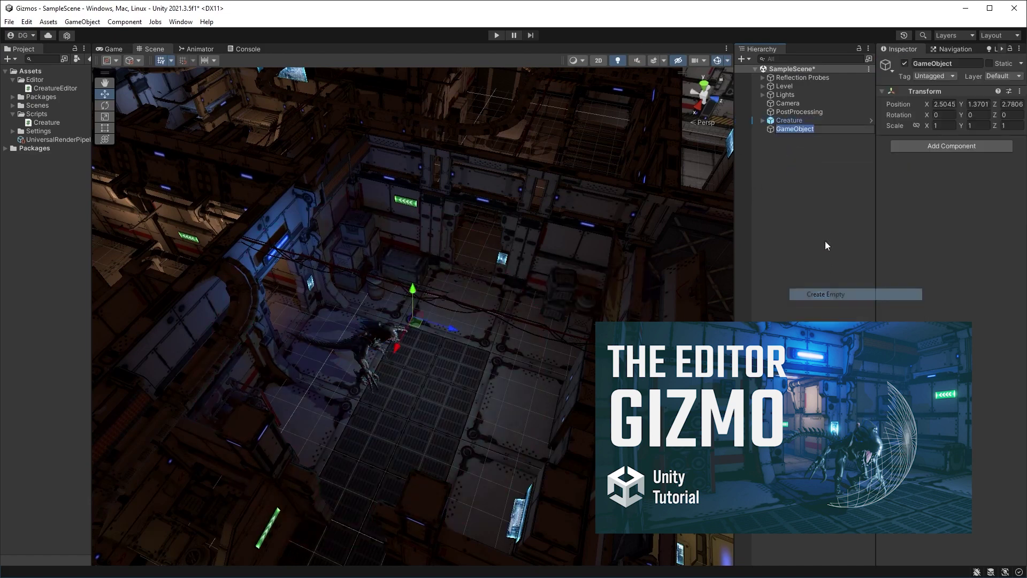
left_click(809, 189)
left_click_drag(788, 122, 791, 130)
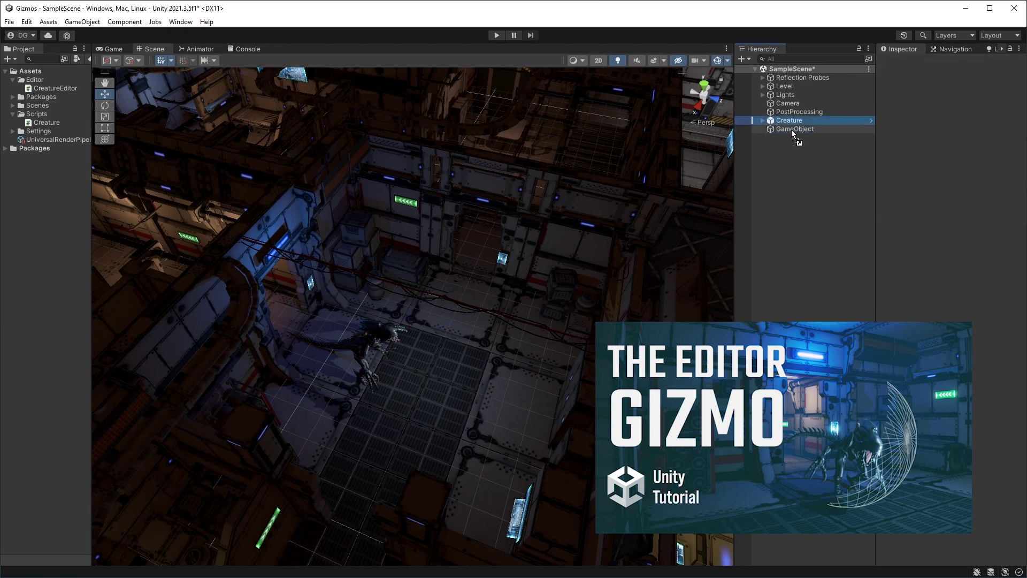
left_click(789, 157)
left_click(794, 121)
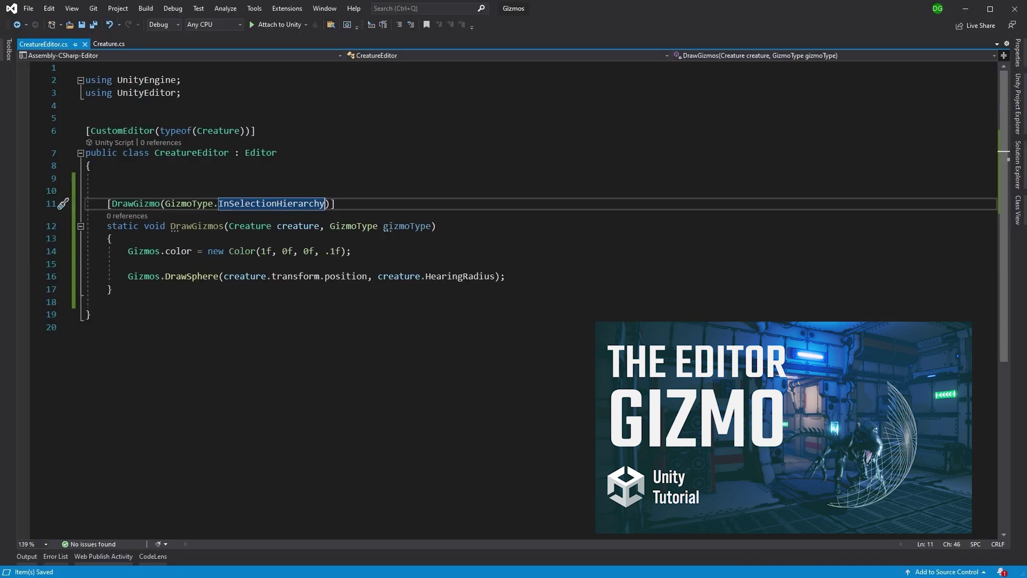
Change the DrawGizmo type from InSelectionHierarchy to Selected and return to Unity to recompile
double_click(278, 203)
type("Selected")
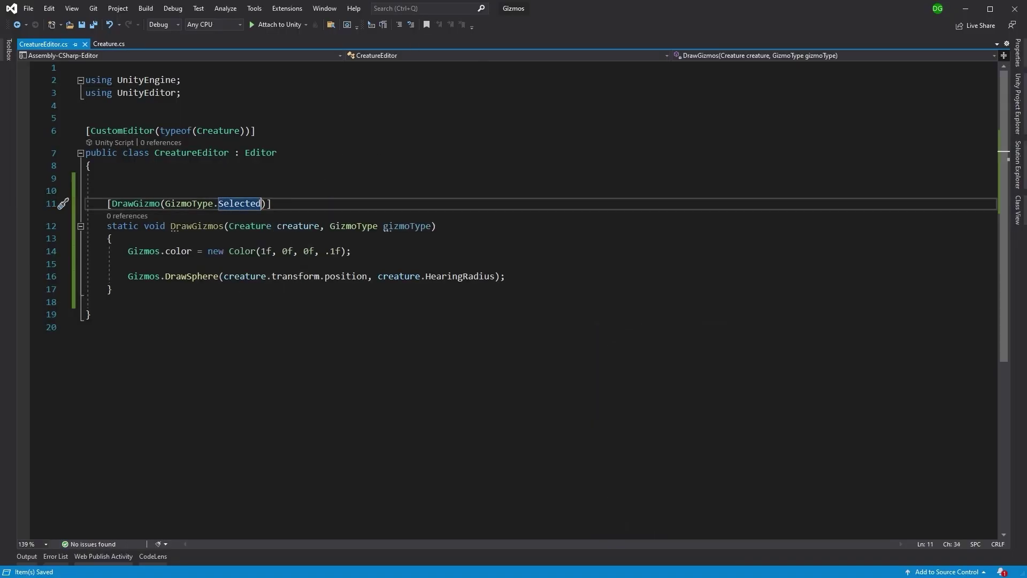
key("alt+Tab")
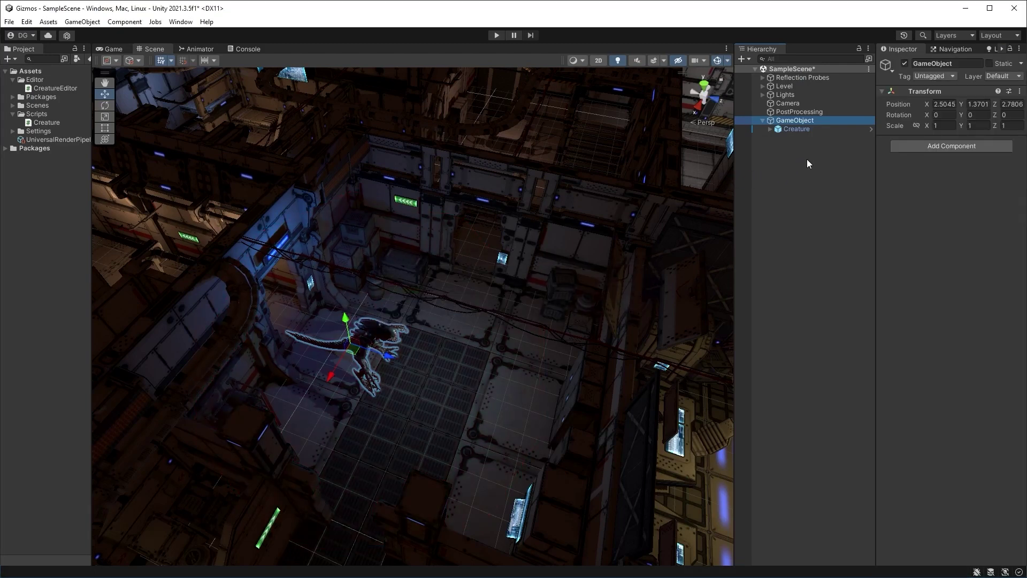
Select the child Creature in the Hierarchy so its red hearing-radius sphere is drawn
left_click(801, 131)
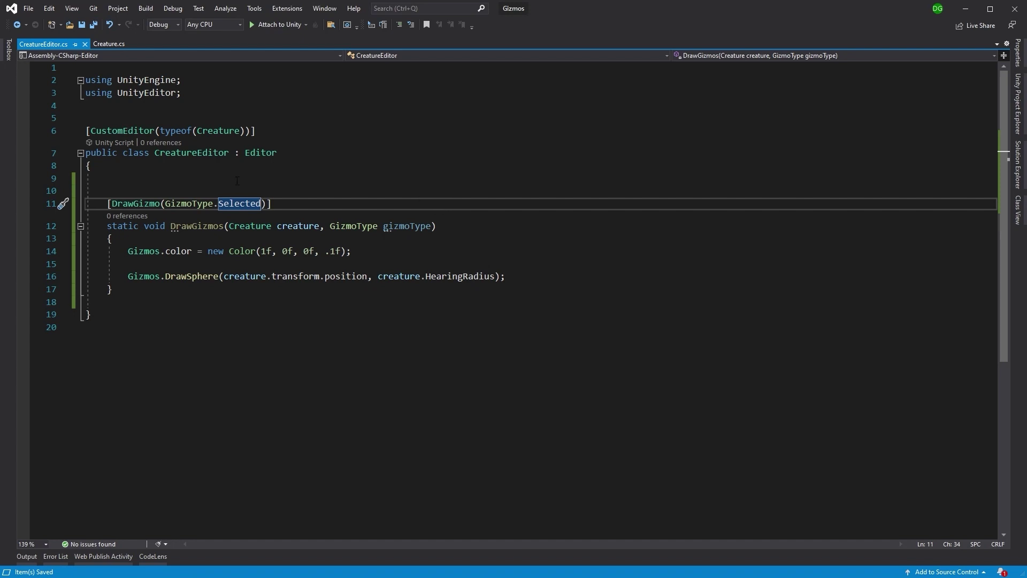
Replace Selected with GizmoType.NonSelected | GizmoType.Pickable in the line 11 DrawGizmo attribute
key("BackSpace")
type("NonSelected")
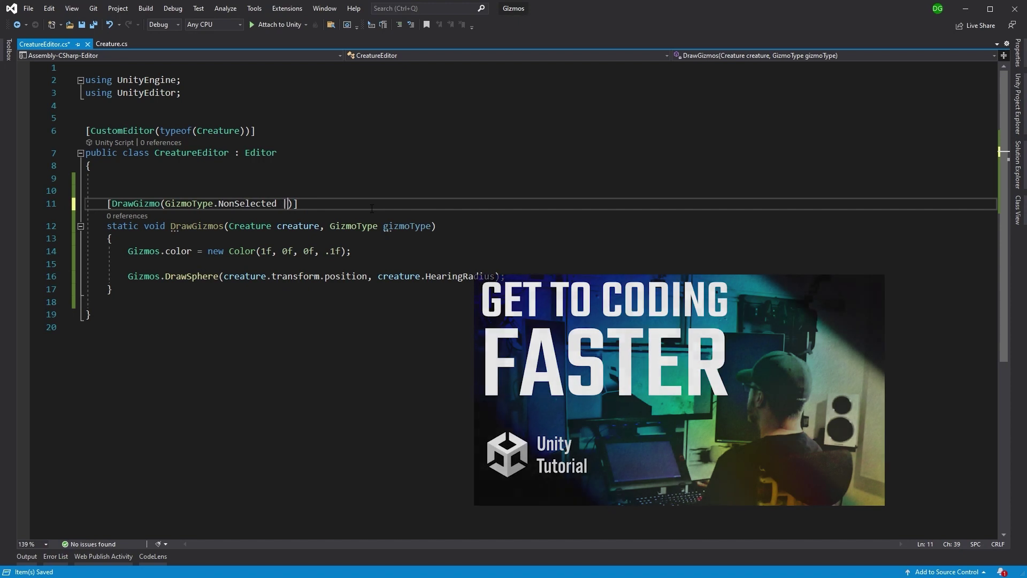
type(" | GizmoType.")
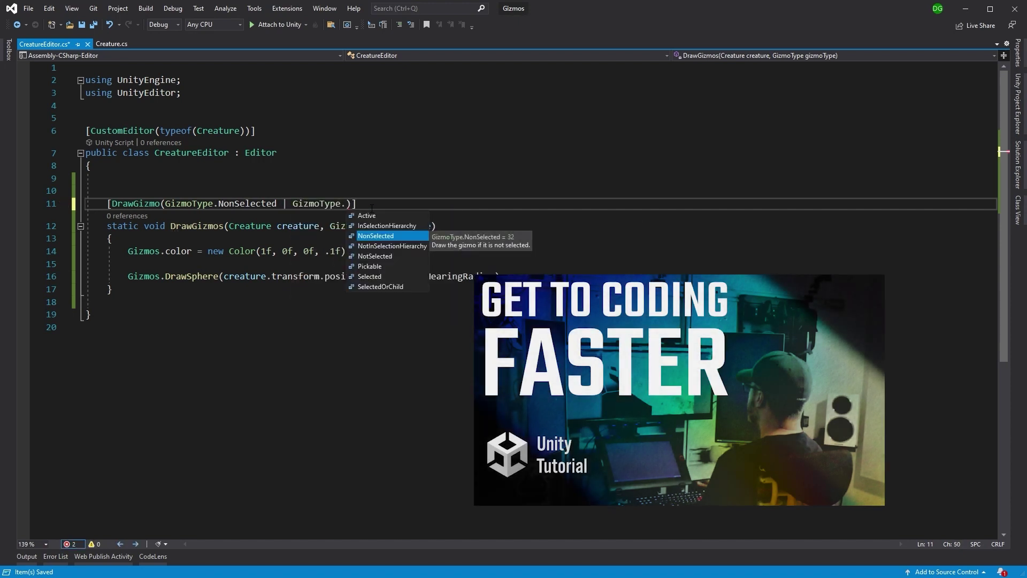
key("Down")
key("Down")
key("Down")
key("Tab")
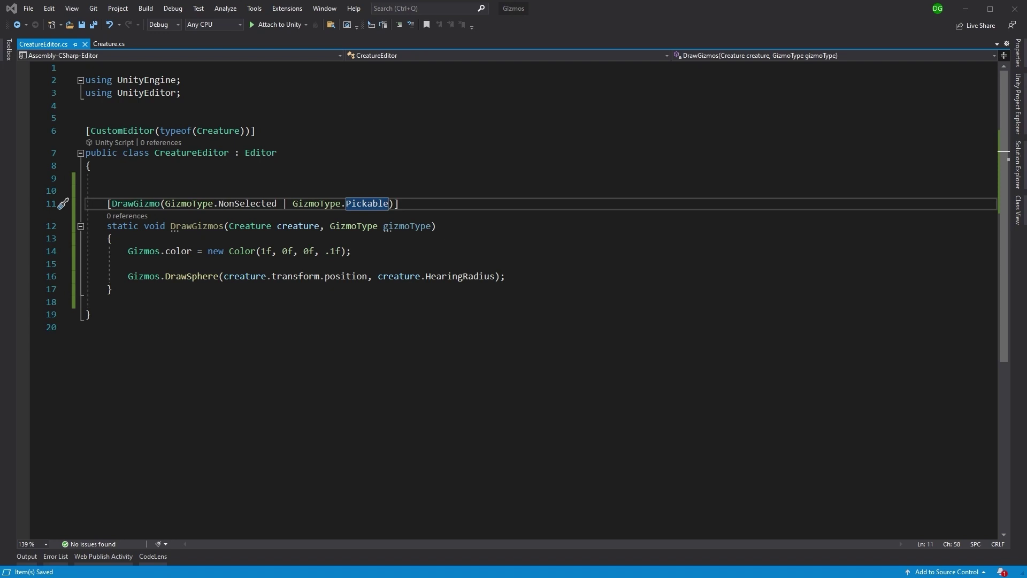
Return to Unity and click empty Hierarchy space to deselect the Creature
key("alt+Tab")
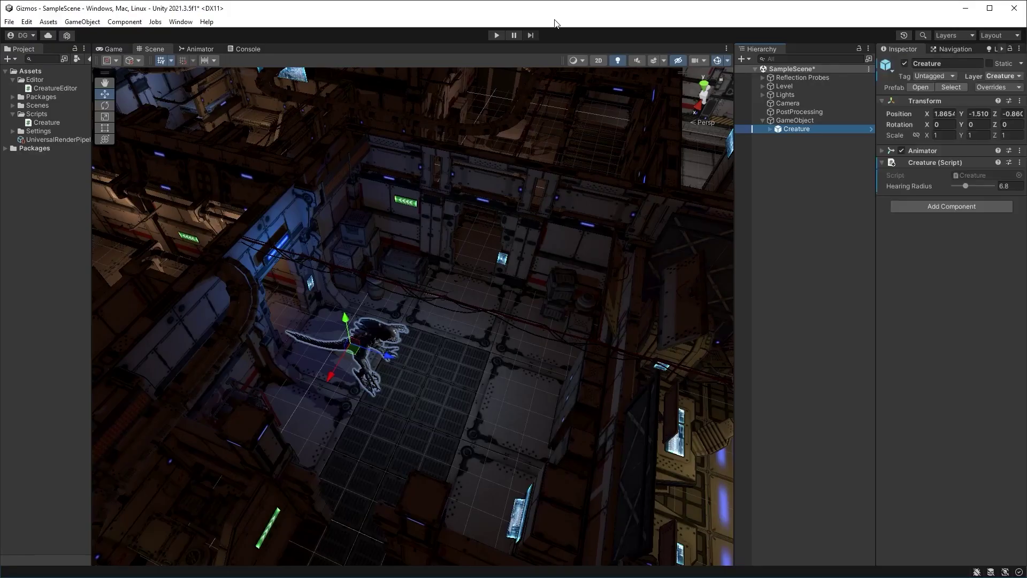
left_click(811, 208)
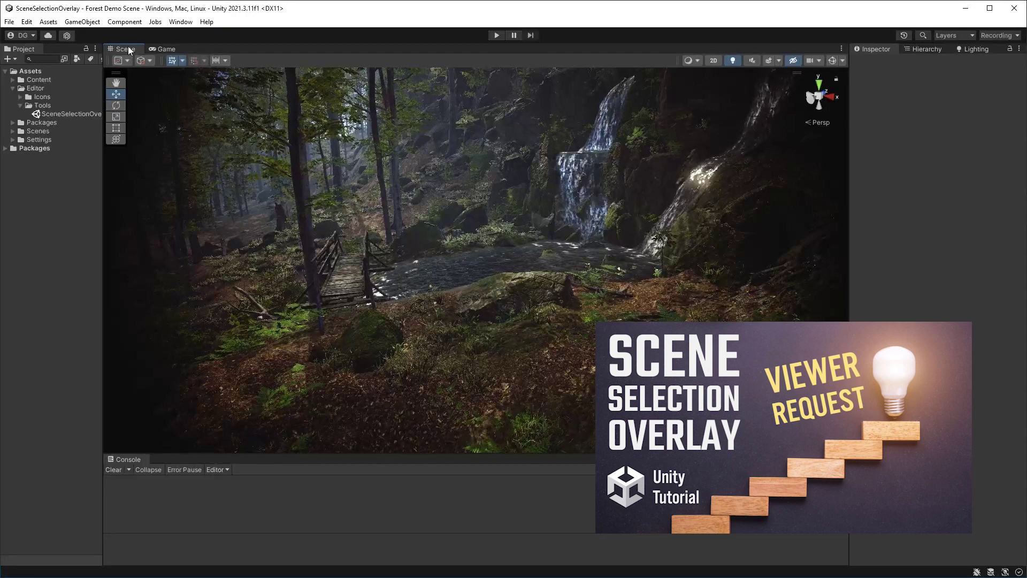
Open the Scene view overlay menu with the backtick key and make Scene Selection visible
key("grave")
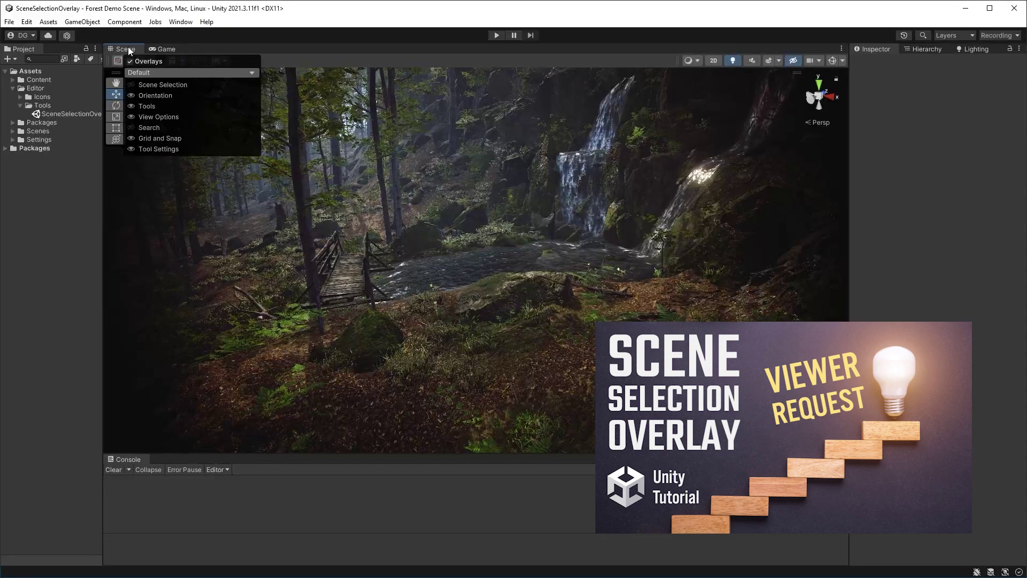
left_click(170, 85)
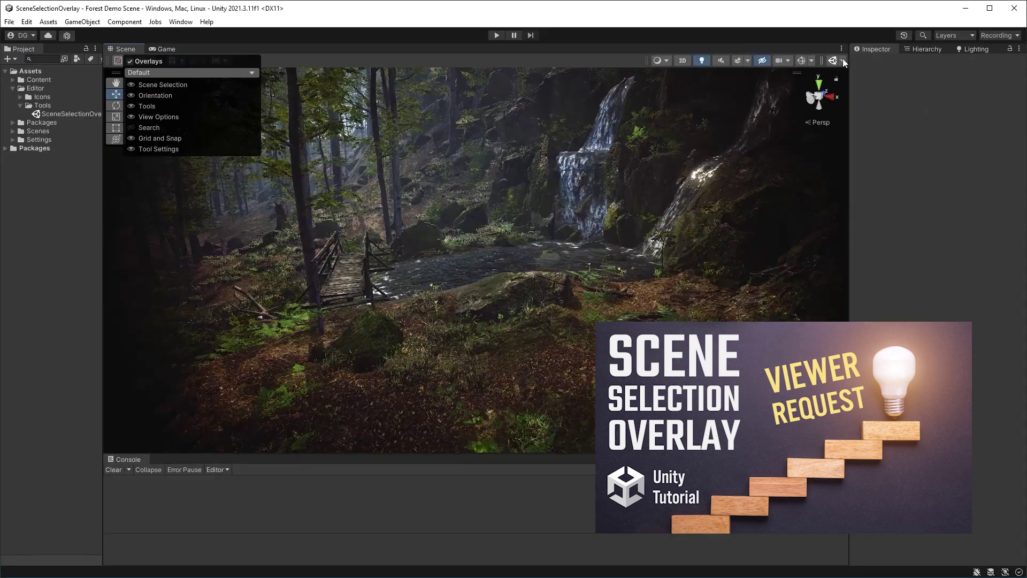
Load Forest Demo Alternative, return to Forest Demo Scene, then drag the Scene Selection overlay out
left_click(843, 60)
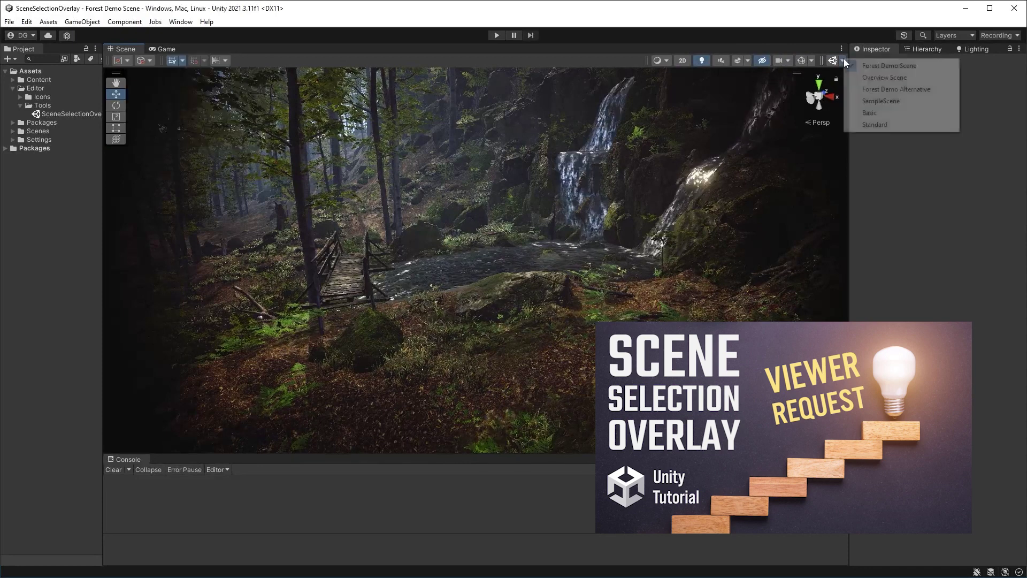
left_click(875, 89)
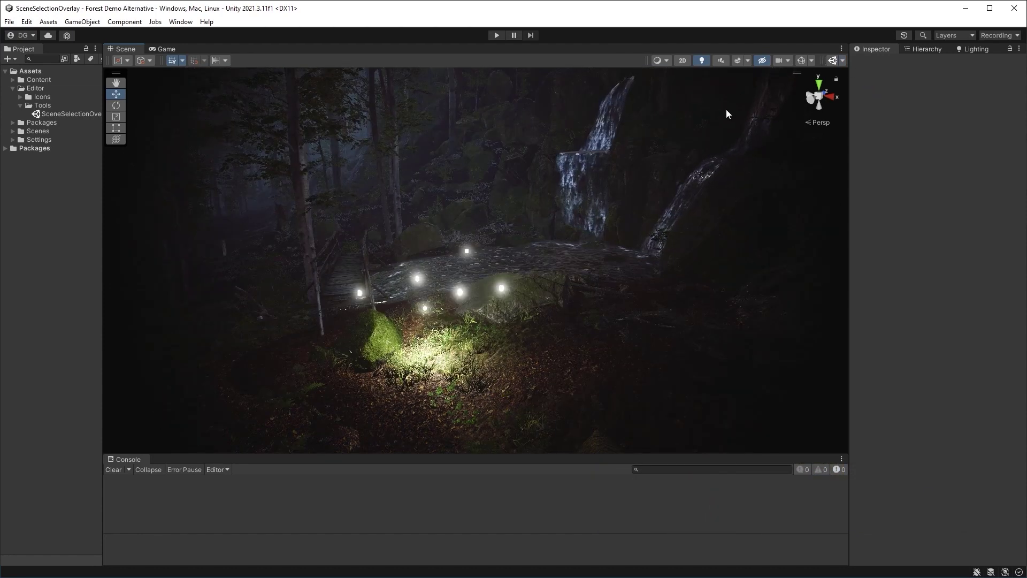
left_click(842, 61)
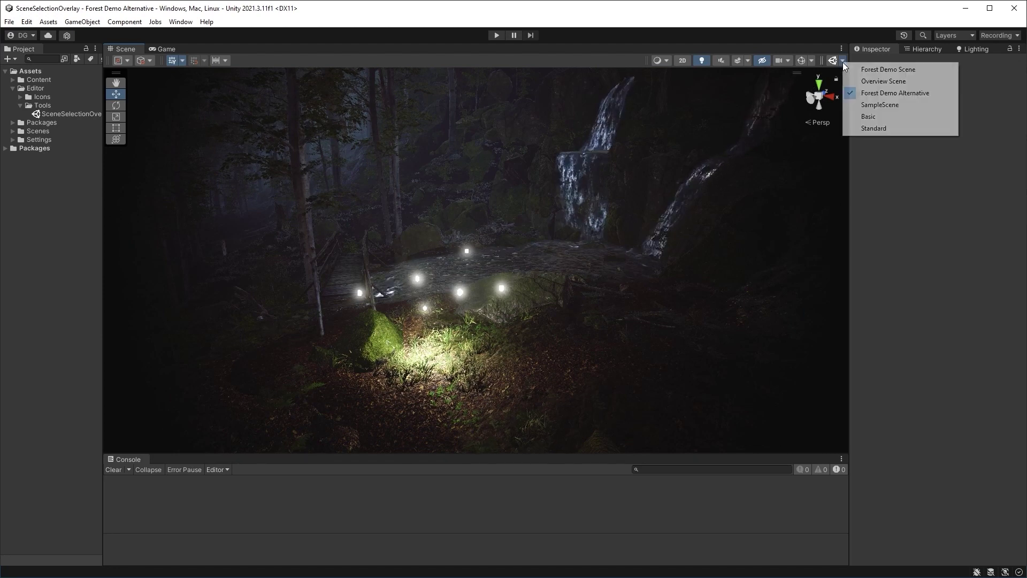
left_click(863, 73)
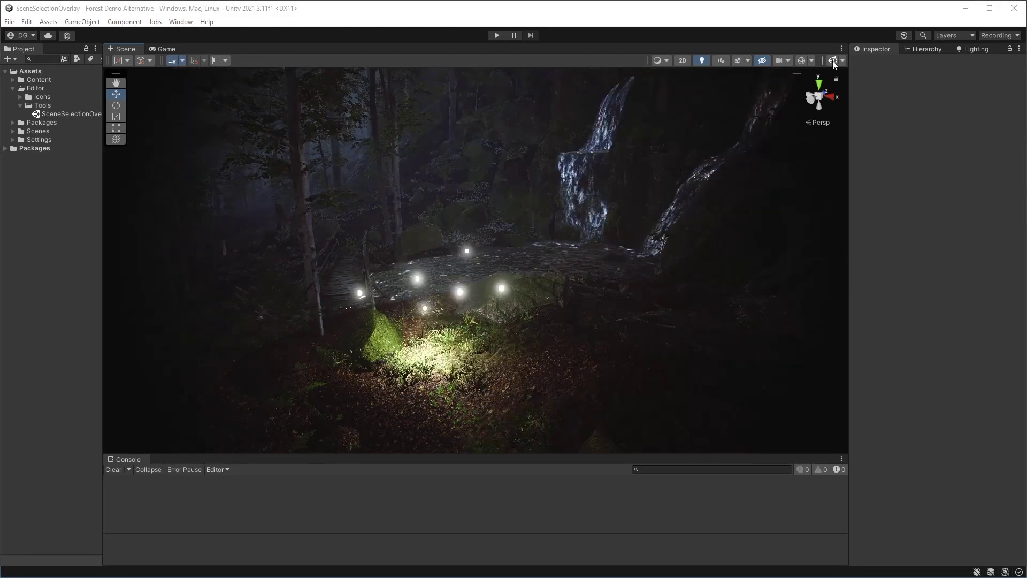
left_click_drag(828, 60, 222, 155)
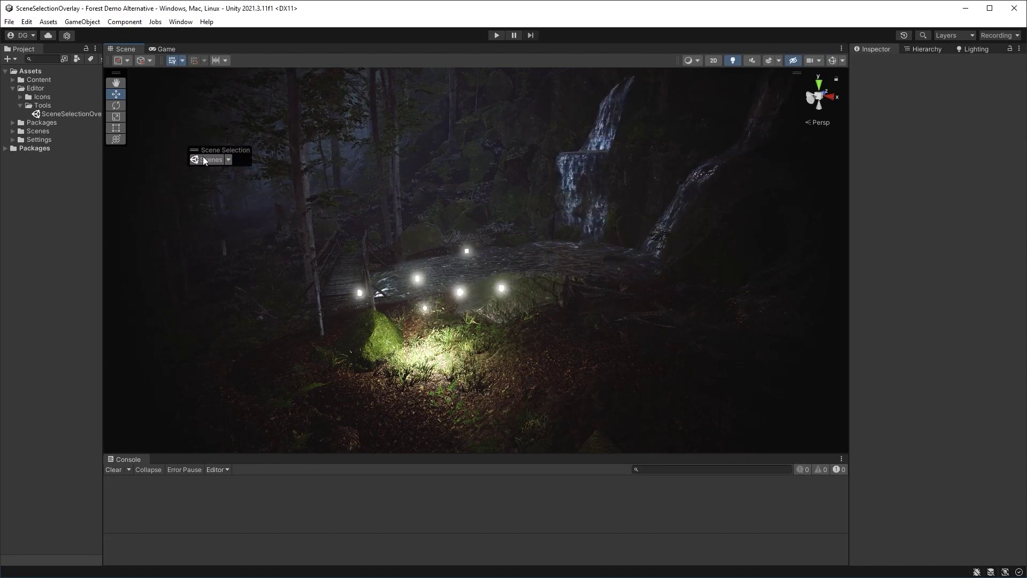
Move the Scene Selection overlay, view its scene list, then dock it at the Scene view's bottom
left_click_drag(214, 151, 155, 163)
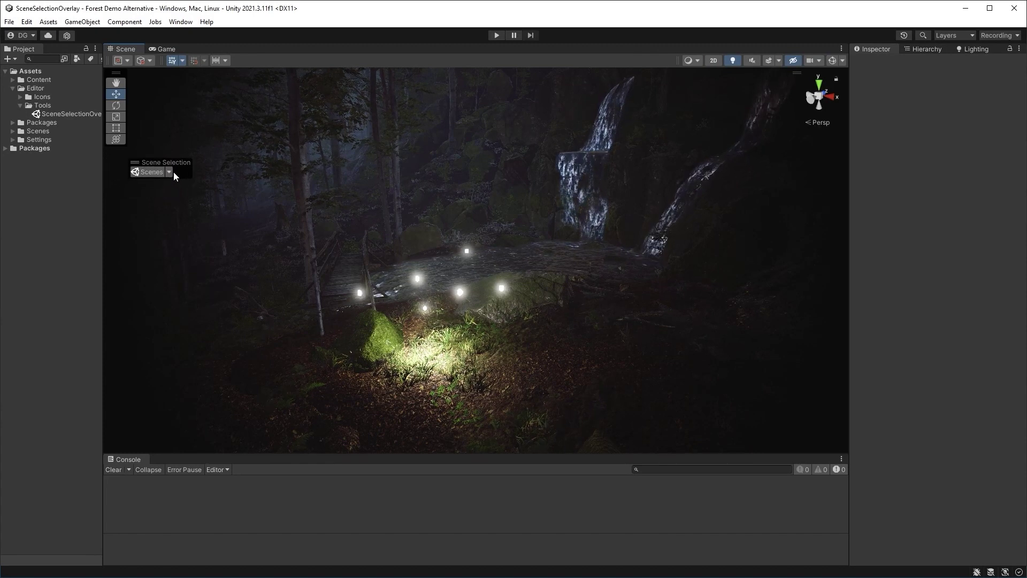
left_click(169, 171)
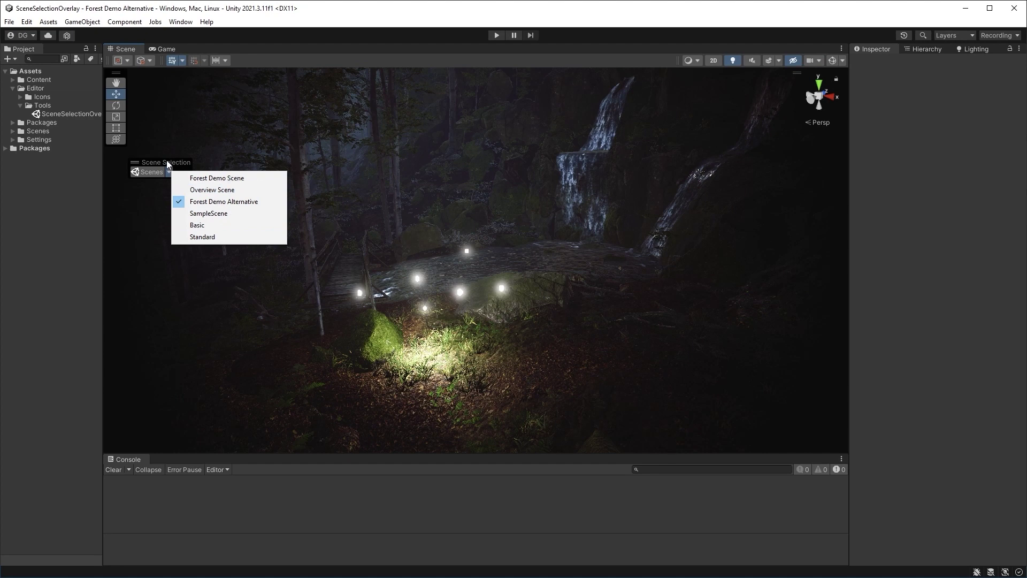
left_click_drag(166, 159, 185, 457)
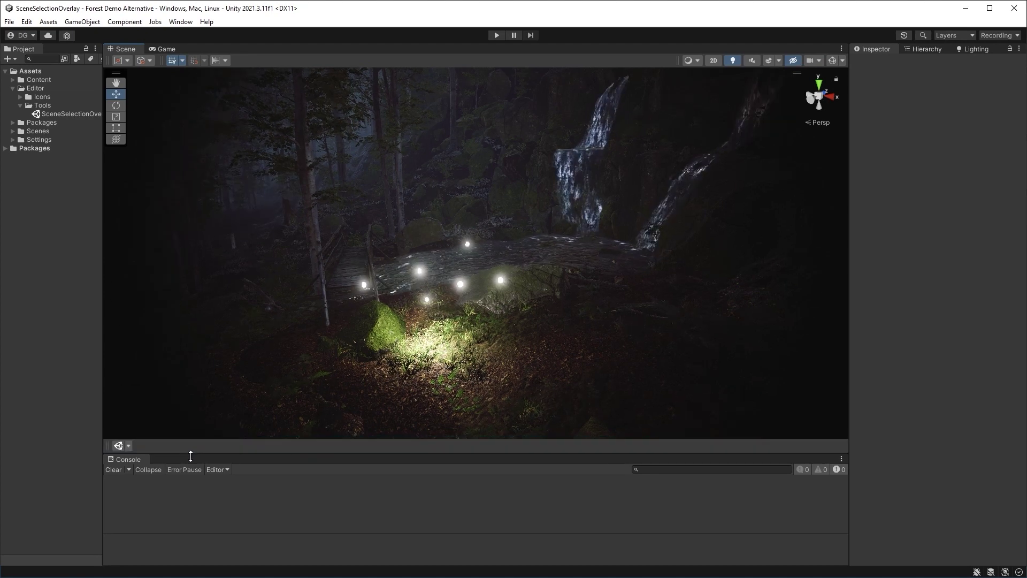
left_click(128, 446)
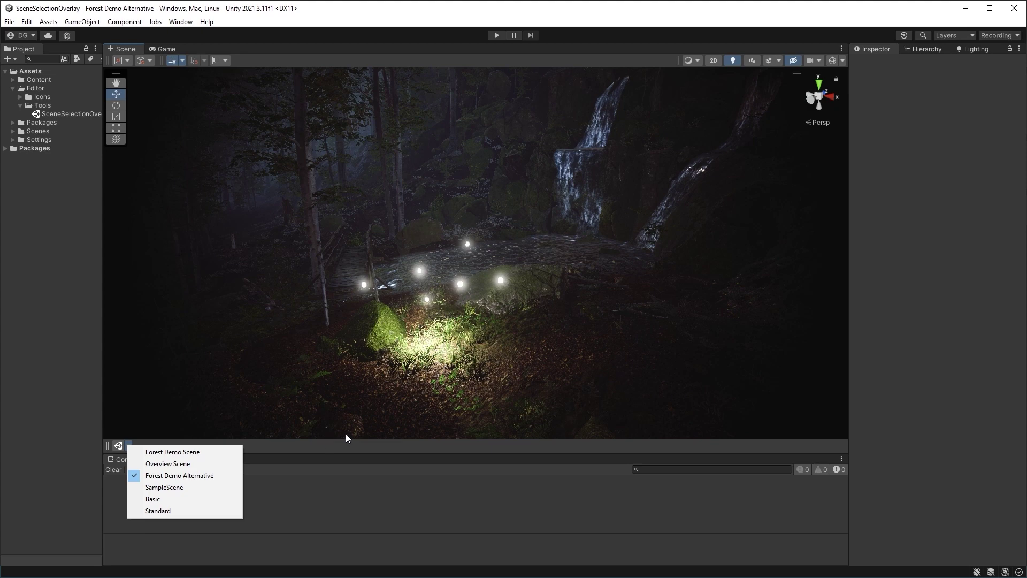
left_click(204, 452)
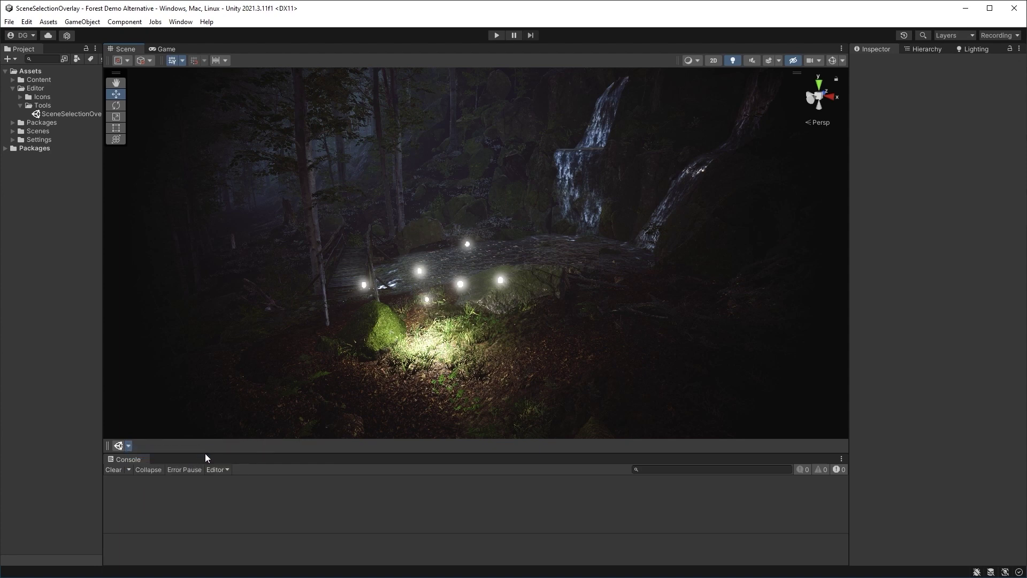